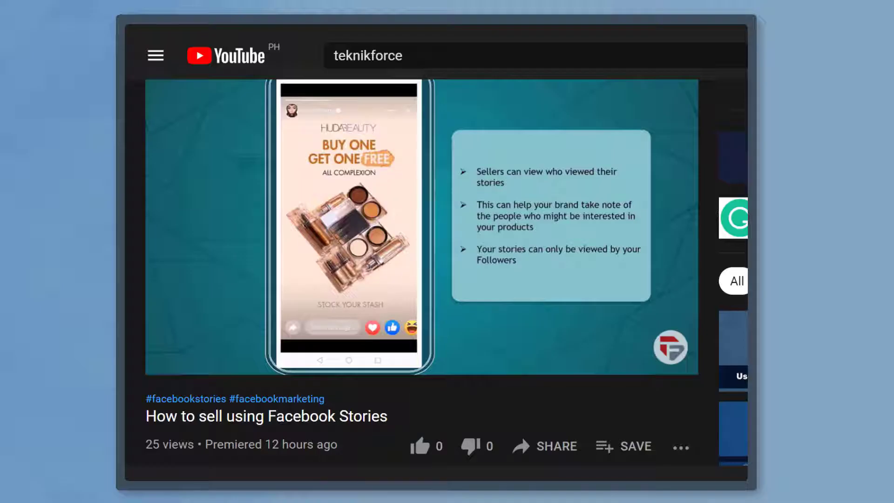
Like the 'How to sell using Facebook Stories' YouTube video
{"action": "left_click", "coordinate": [420, 451]}
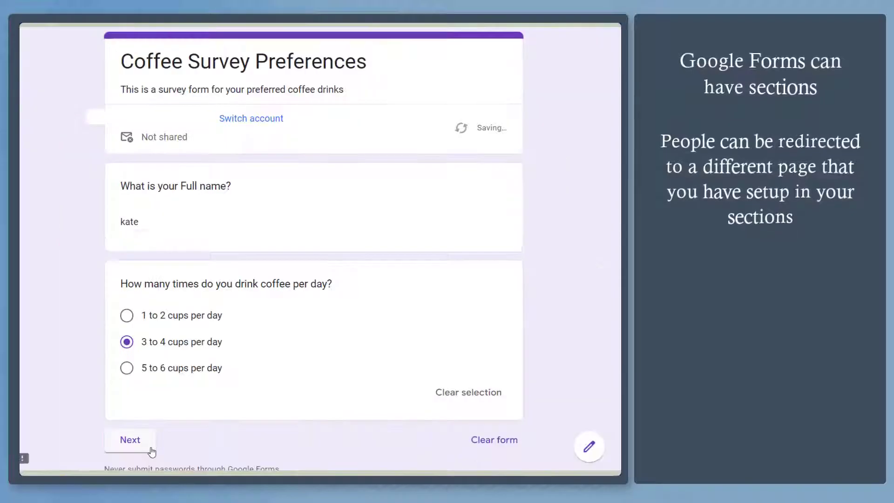
With '3 to 4 cups per day' answered, continue to the form's next page
{"action": "left_click", "coordinate": [151, 451]}
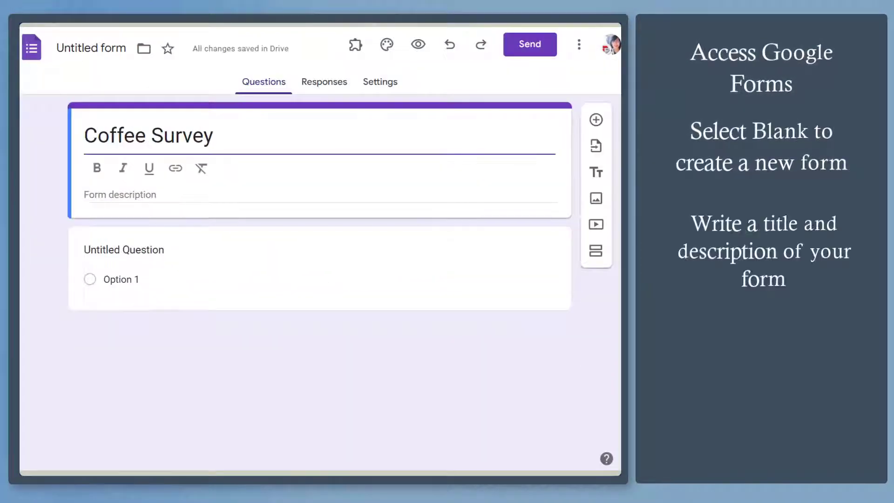
Title the form 'Coffee Survey Preferences' with description 'This is a survey form for your preferred coffee drinks'
{"action": "type", "text": "Preferences"}
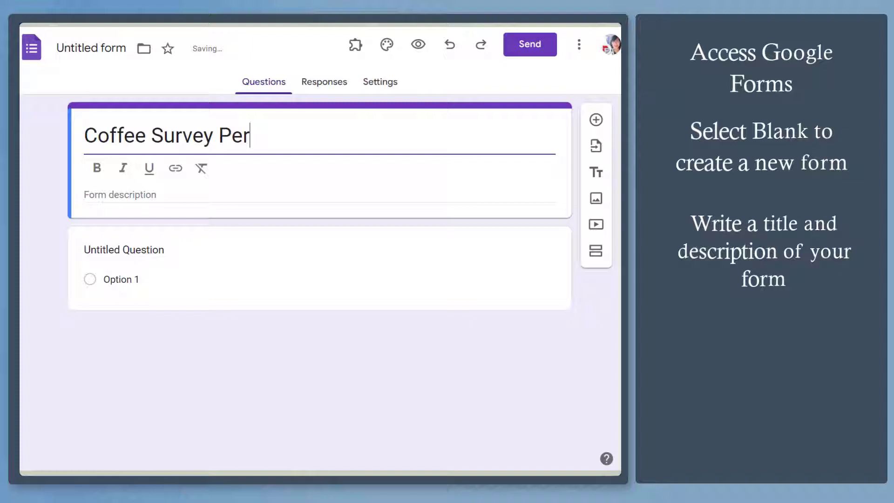
{"action": "key", "text": "Tab"}
{"action": "type", "text": "This is a survey form for your preferred coffee drinks"}
{"action": "key", "text": "BackSpace"}
{"action": "key", "text": "BackSpace"}
{"action": "key", "text": "BackSpace"}
{"action": "key", "text": "BackSpace"}
{"action": "key", "text": "BackSpace"}
{"action": "key", "text": "BackSpace"}
{"action": "key", "text": "BackSpace"}
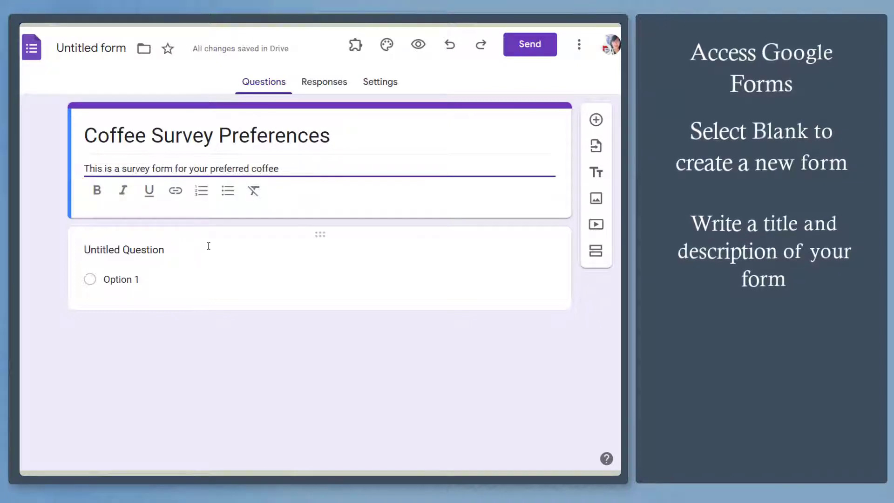
{"action": "type", "text": "drinks"}
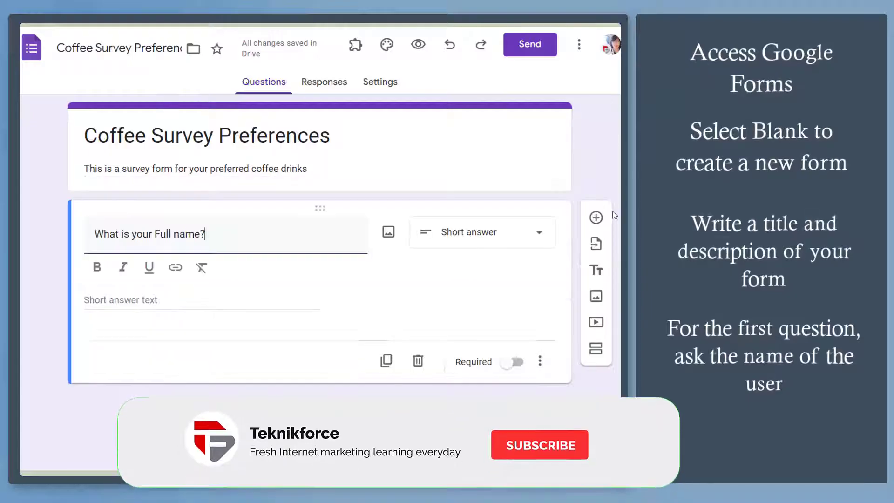
Add 'How many times do you drink coffee per day?' with 1 to 2, 3 to 4, 5 to 6 cups options
{"action": "left_click", "coordinate": [592, 228]}
{"action": "type", "text": "How many times do you drink coffee "}
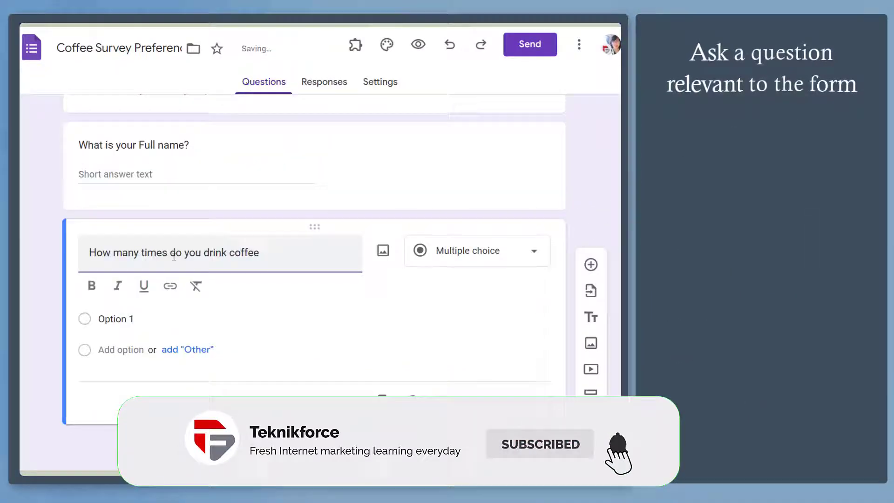
{"action": "type", "text": "per day?"}
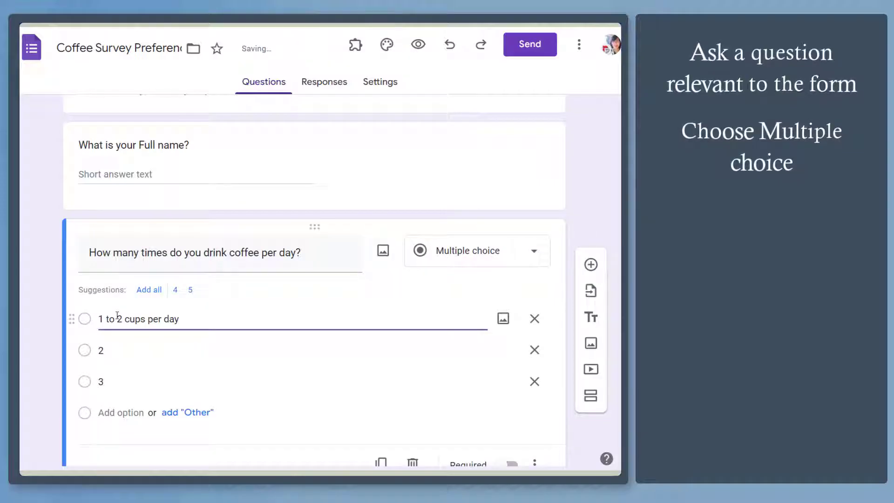
{"action": "left_click", "coordinate": [119, 358]}
{"action": "type", "text": "3 to 4 cups per day"}
{"action": "left_click", "coordinate": [110, 380]}
{"action": "type", "text": "5 to 6 cups per day"}
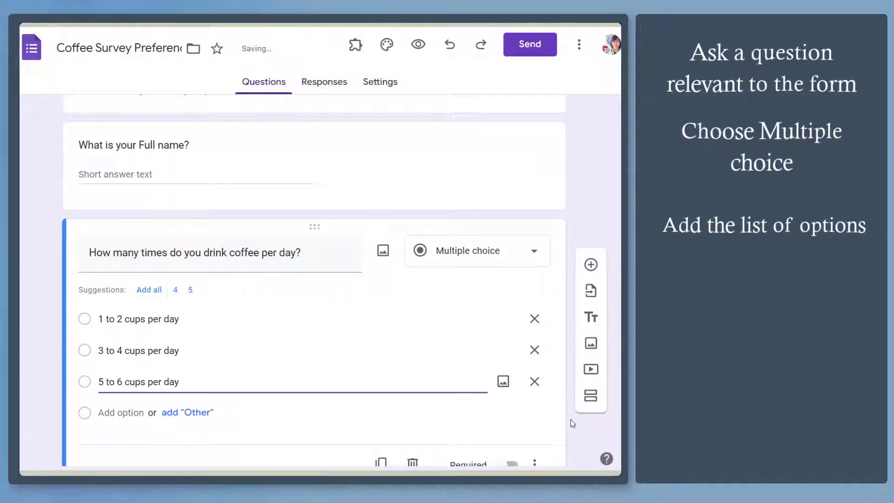
{"action": "scroll", "coordinate": [314, 279], "scroll_direction": "down", "scroll_amount": 2}
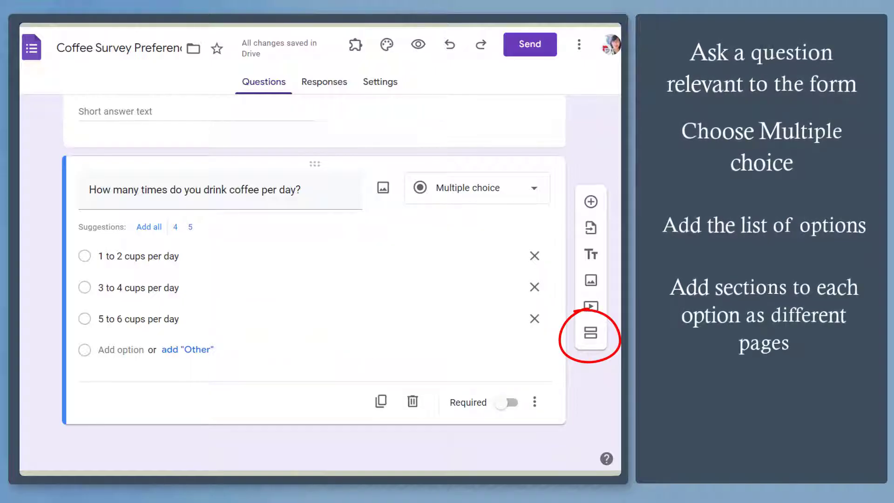
Add a new section titled '1 to 2 cups per day'
{"action": "left_click", "coordinate": [591, 333]}
{"action": "left_click", "coordinate": [219, 372]}
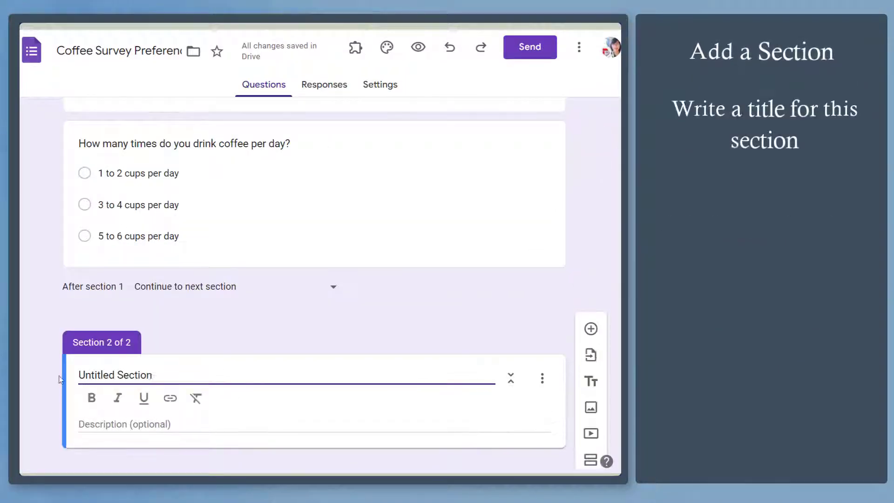
{"action": "key", "text": "ctrl+a"}
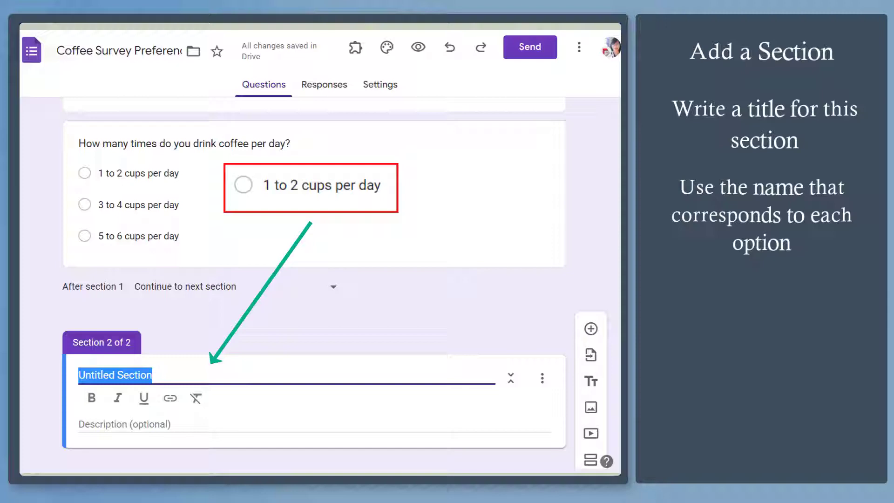
{"action": "type", "text": "1 to 2"}
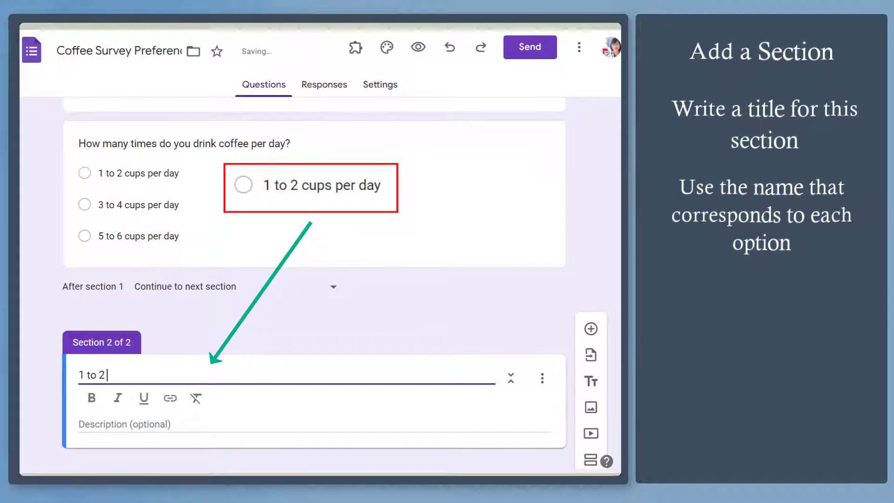
{"action": "type", "text": " cups per day"}
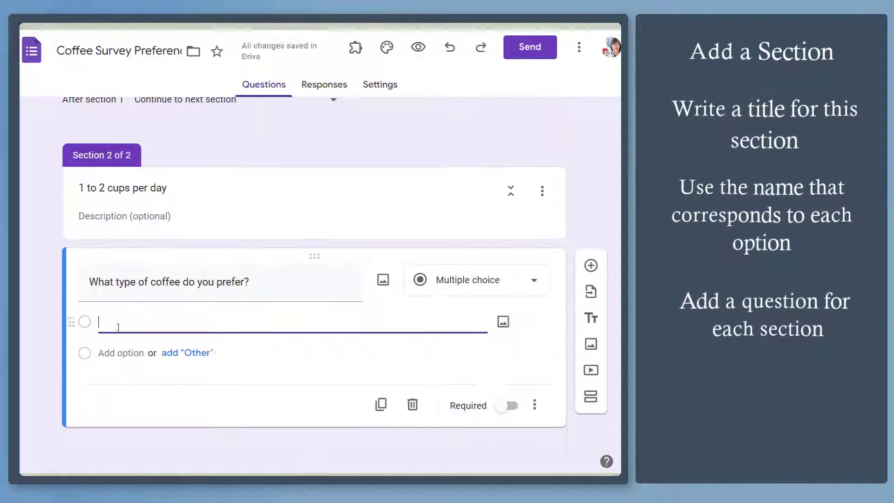
Give its coffee-type question options Americano, Espresso, Any coffee with milk, Any coffee with milk and sugar
{"action": "type", "text": "Americano"}
{"action": "key", "text": "Return"}
{"action": "type", "text": "Espresso"}
{"action": "key", "text": "Return"}
{"action": "type", "text": "Any coffee with milk"}
{"action": "key", "text": "Return"}
{"action": "type", "text": "Any coffee with milk and sugar"}
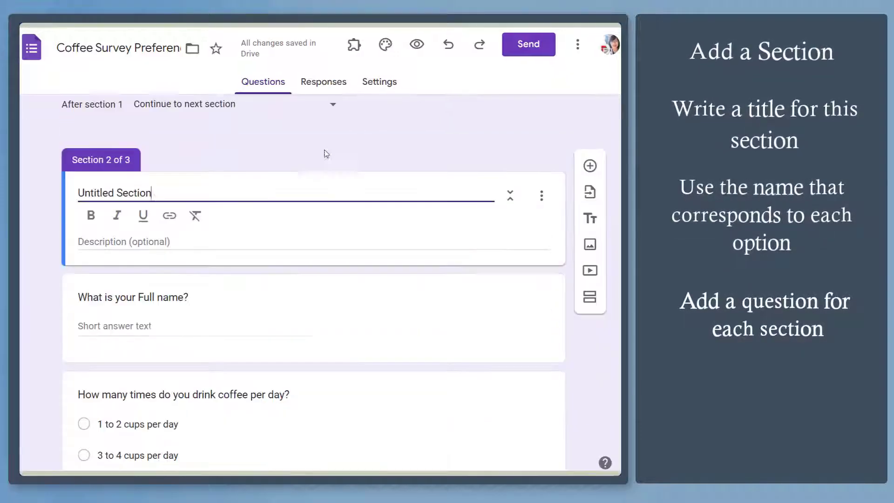
Move the untitled section to the end and title it '3 to 4 cups per day'
{"action": "scroll", "coordinate": [325, 152], "scroll_direction": "up", "scroll_amount": 3}
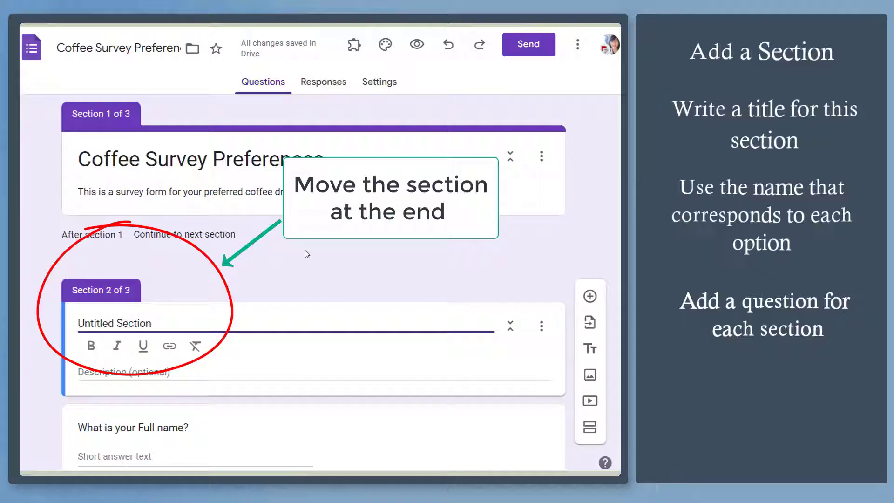
{"action": "left_click", "coordinate": [541, 325]}
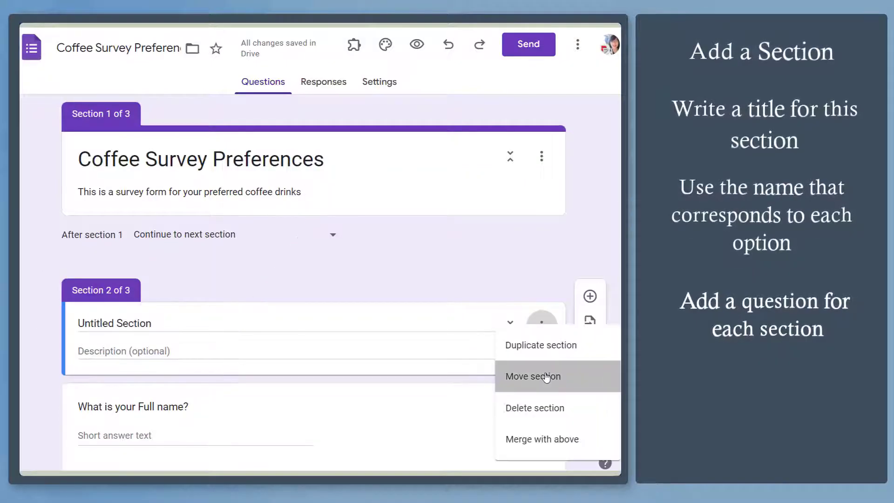
{"action": "left_click", "coordinate": [546, 376]}
{"action": "left_click", "coordinate": [437, 156]}
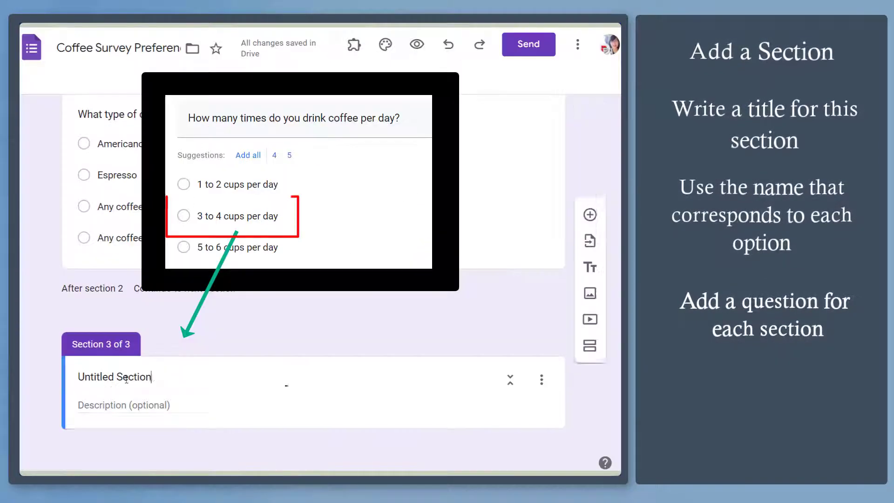
{"action": "type", "text": "3 to 4 cups per day"}
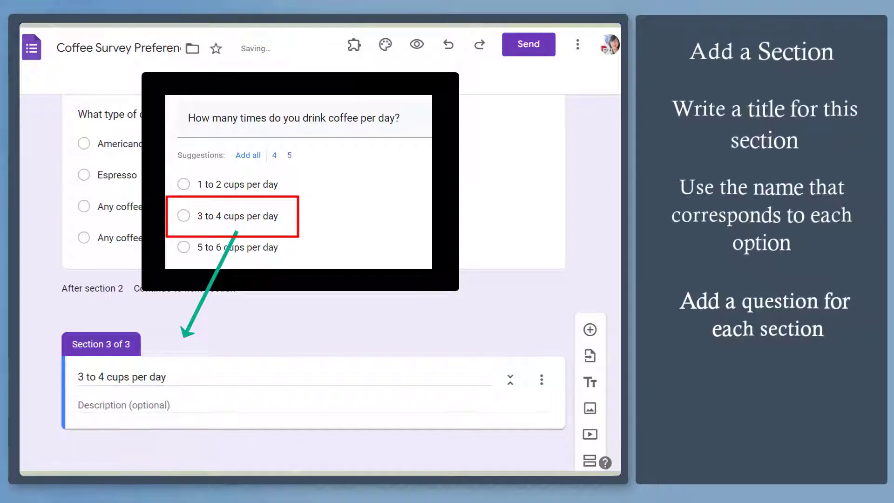
{"action": "left_click", "coordinate": [153, 376]}
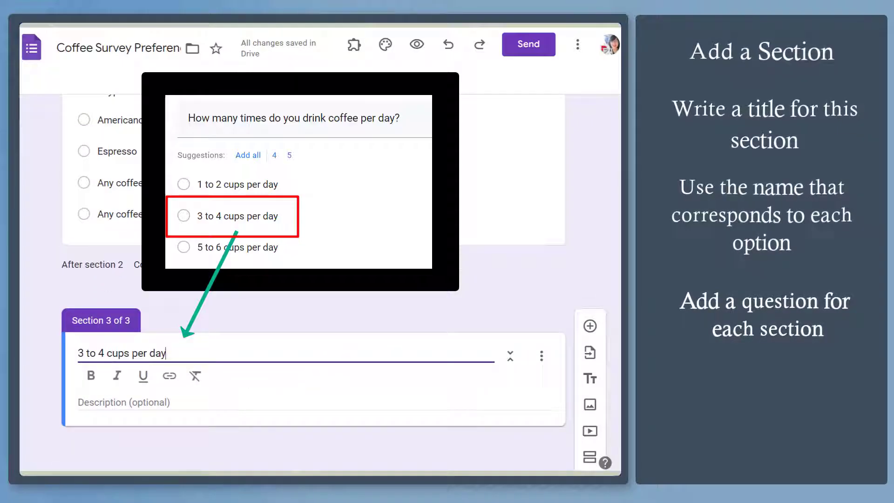
{"action": "left_click", "coordinate": [113, 402]}
Add checkbox question 'When do you drink your coffee?' with Morning, Afternoon and Evening
{"action": "left_click", "coordinate": [590, 326]}
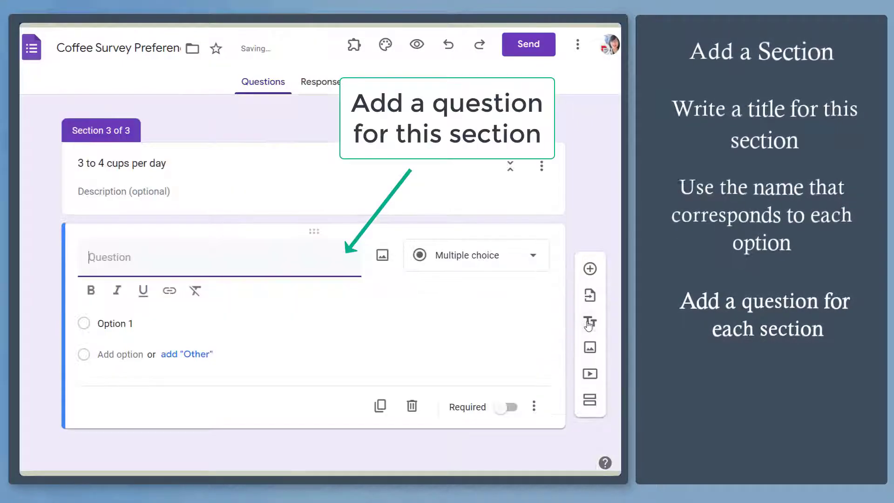
{"action": "type", "text": "When do you drink your coffee?"}
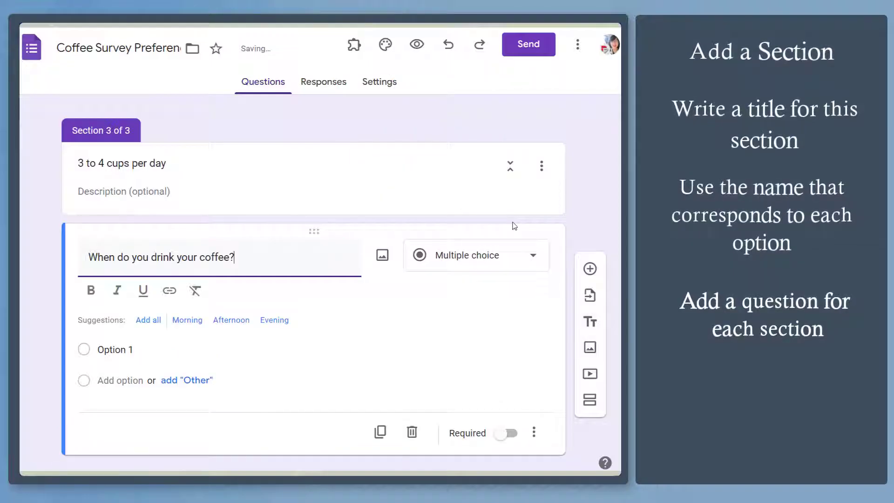
{"action": "left_click", "coordinate": [493, 255]}
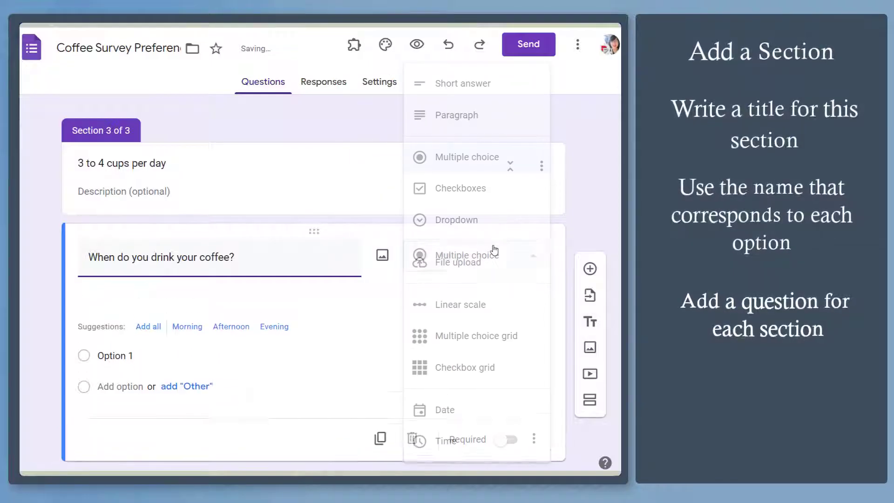
{"action": "left_click", "coordinate": [458, 199]}
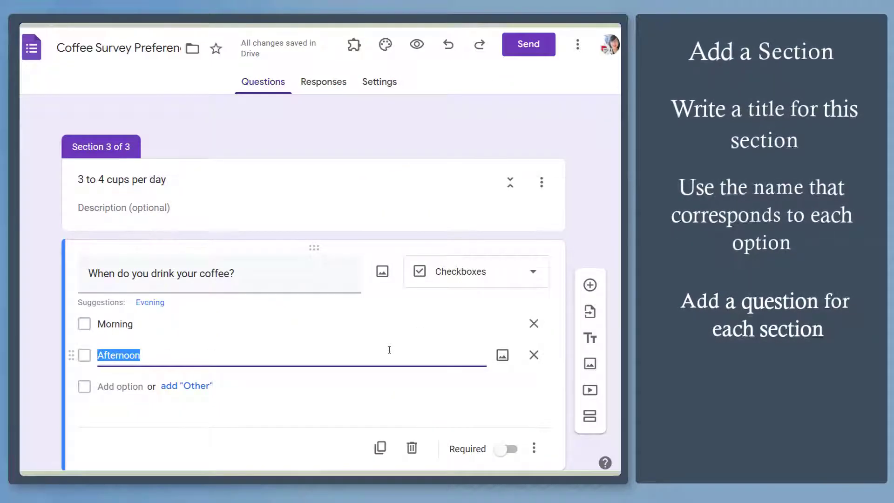
{"action": "left_click", "coordinate": [150, 302]}
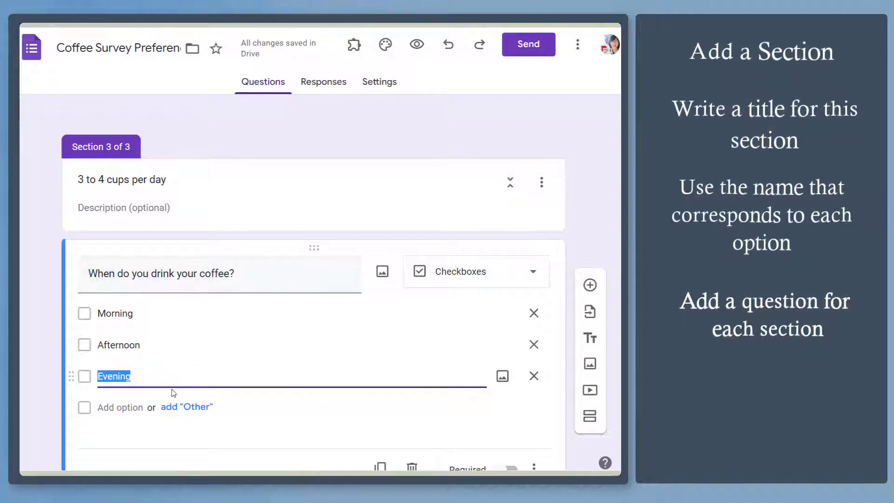
{"action": "left_click", "coordinate": [279, 410]}
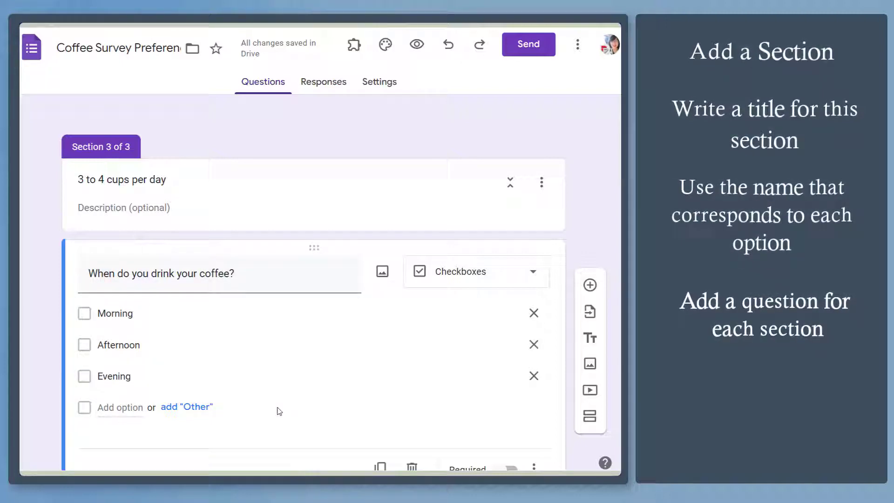
Add an Other option, then a '5 to 6 cups per day' section with question 'Tell us the frequency'
{"action": "left_click", "coordinate": [186, 406]}
{"action": "scroll", "coordinate": [587, 327], "scroll_direction": "down", "scroll_amount": 2}
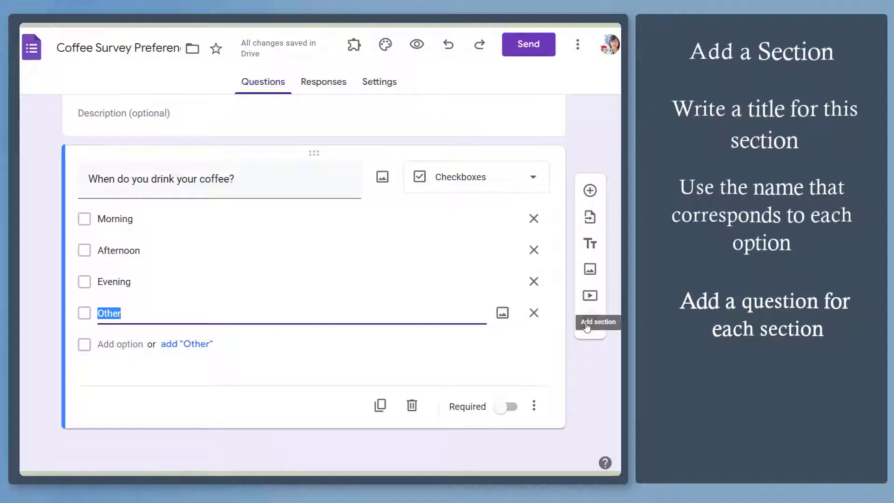
{"action": "left_click", "coordinate": [586, 327]}
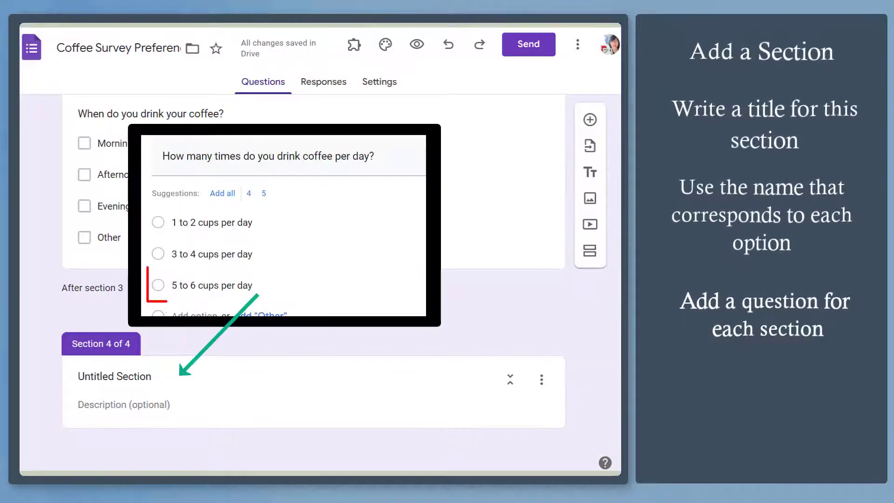
{"action": "type", "text": "5 to 6 cups per day"}
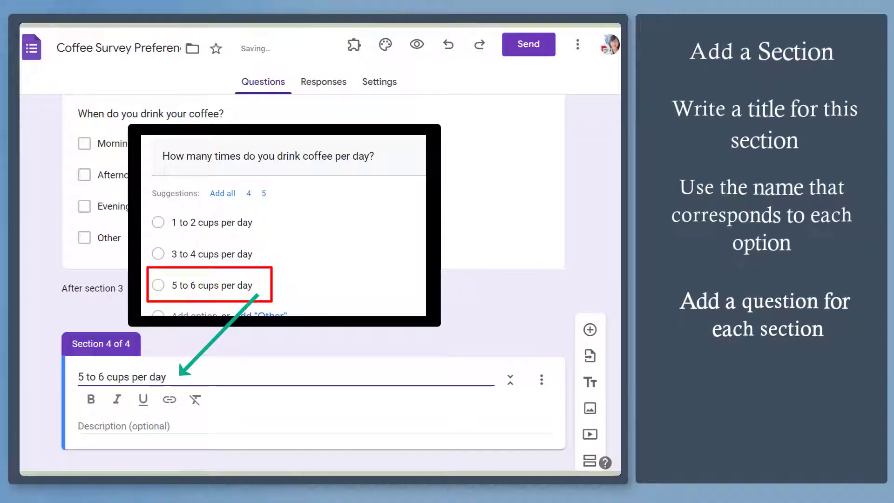
{"action": "left_click", "coordinate": [584, 324]}
{"action": "type", "text": "Tell us the frequency"}
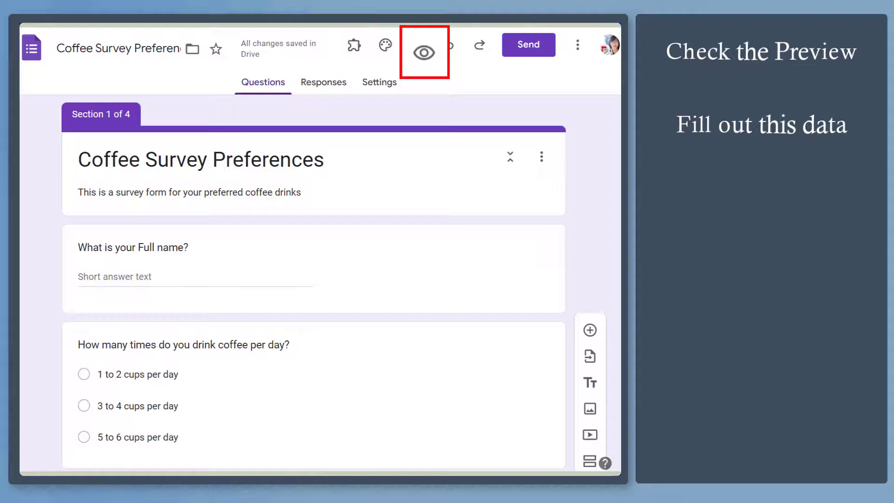
In the preview, enter a name, choose 3 to 4 cups per day, and continue
{"action": "type", "text": "kate"}
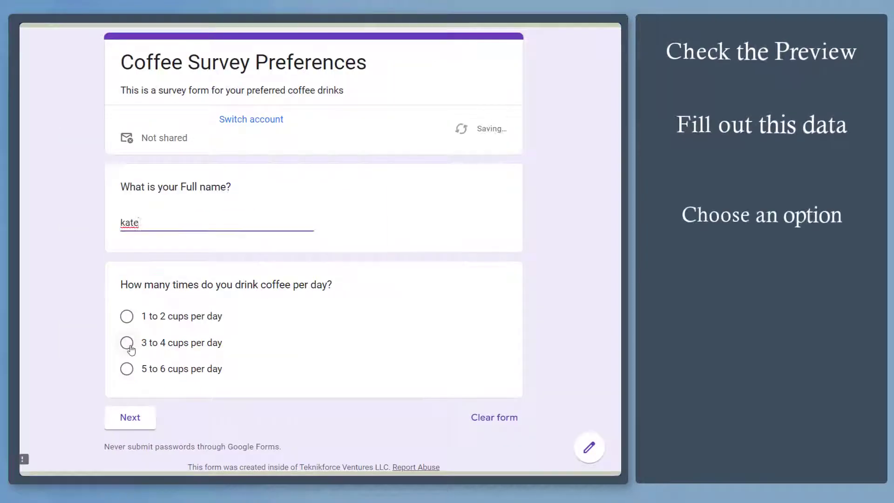
{"action": "left_click", "coordinate": [127, 343]}
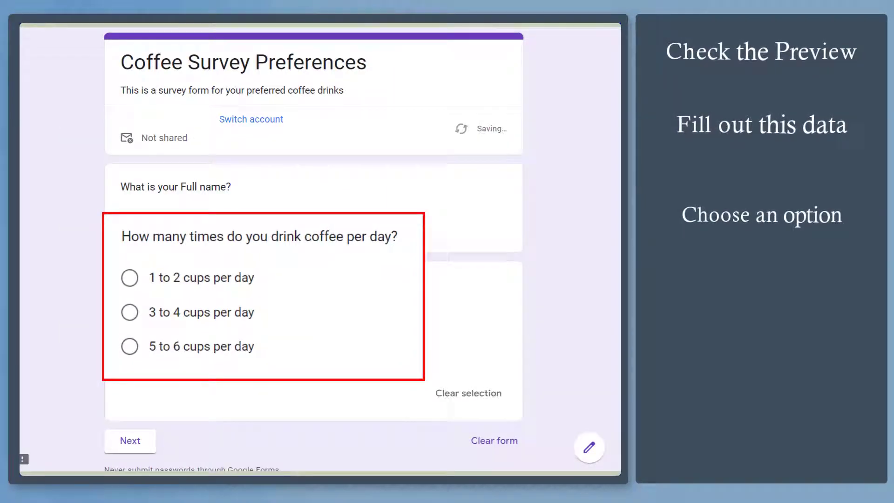
{"action": "left_click", "coordinate": [153, 445]}
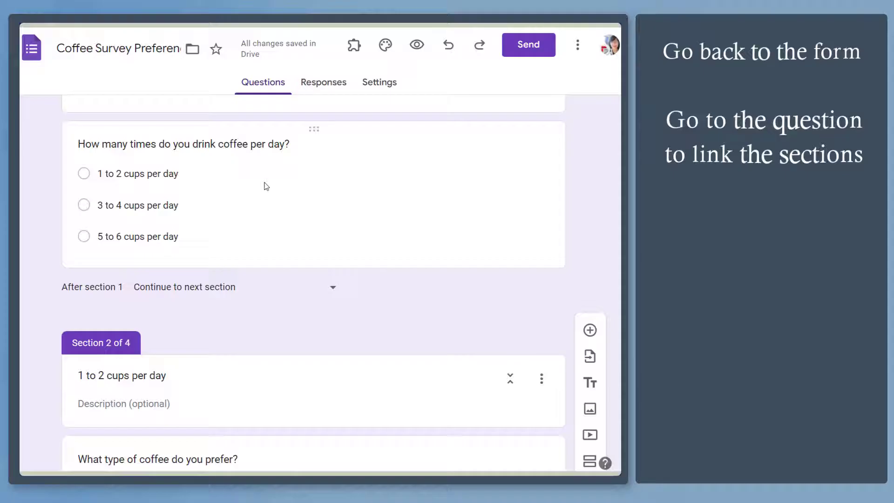
Enable section jumps by answer: 1 to 2 cups to section 2, 3 to 4 to section 3, 5 to 6 to section 4
{"action": "left_click", "coordinate": [266, 186]}
{"action": "left_click", "coordinate": [534, 340]}
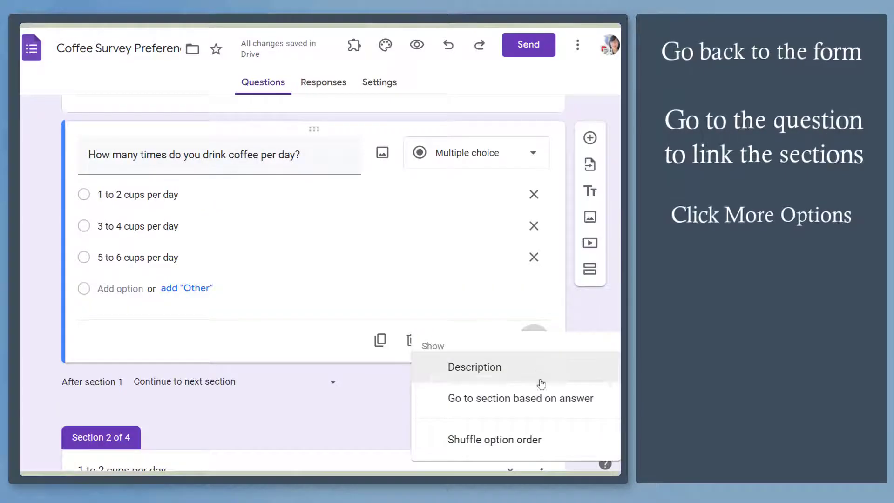
{"action": "left_click", "coordinate": [543, 415]}
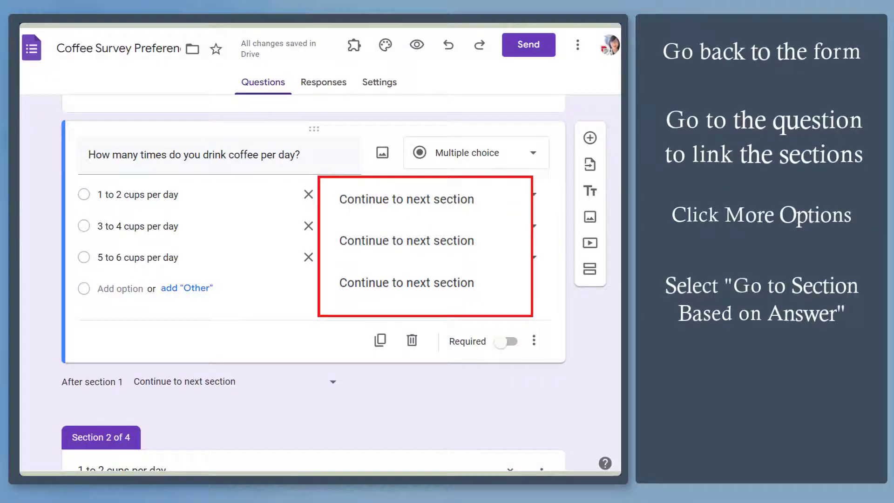
{"action": "left_click", "coordinate": [465, 198]}
{"action": "left_click", "coordinate": [486, 260]}
{"action": "left_click", "coordinate": [486, 226]}
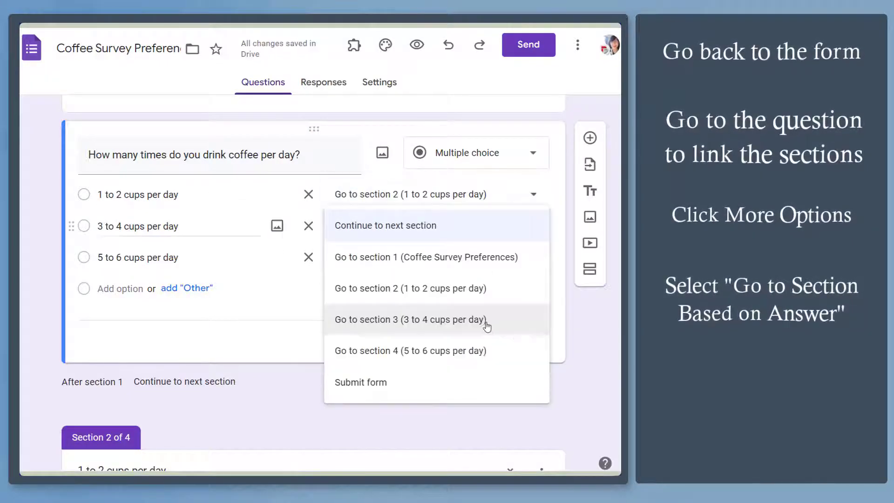
{"action": "left_click", "coordinate": [494, 326]}
{"action": "left_click", "coordinate": [465, 259]}
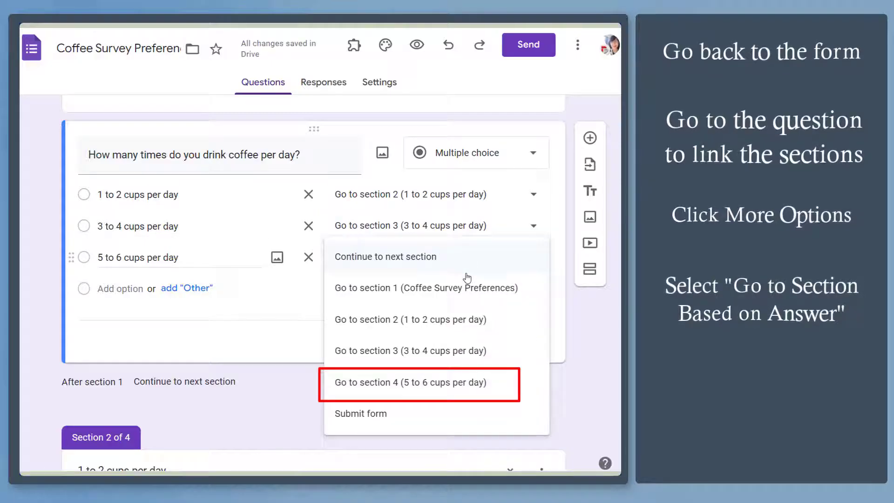
{"action": "left_click", "coordinate": [491, 384]}
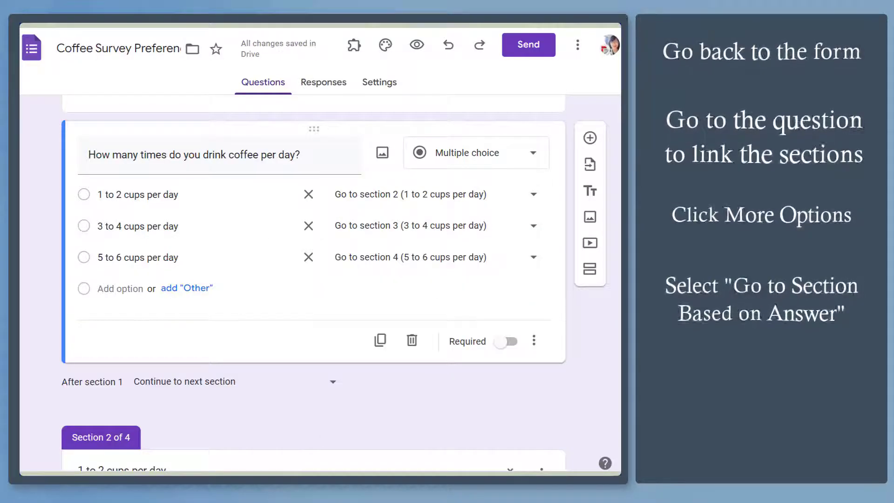
Set sections 2 and 3 to submit the form when finished
{"action": "scroll", "coordinate": [313, 261], "scroll_direction": "down", "scroll_amount": 5}
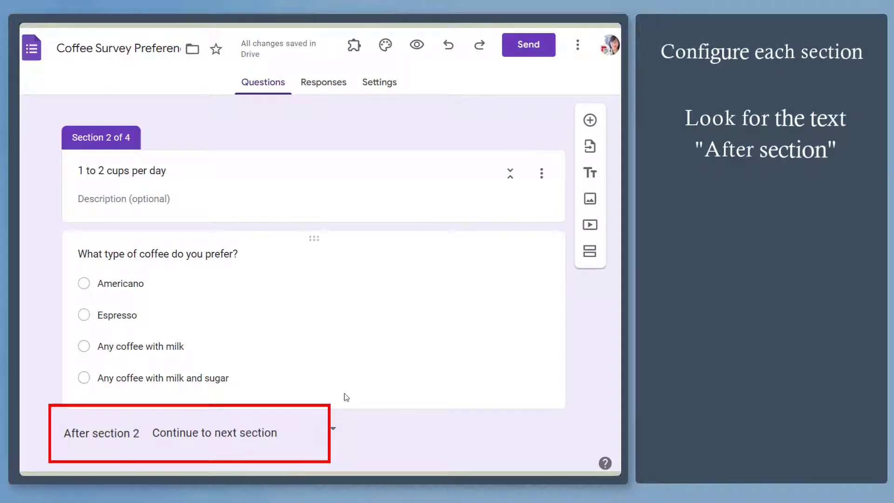
{"action": "left_click", "coordinate": [279, 429]}
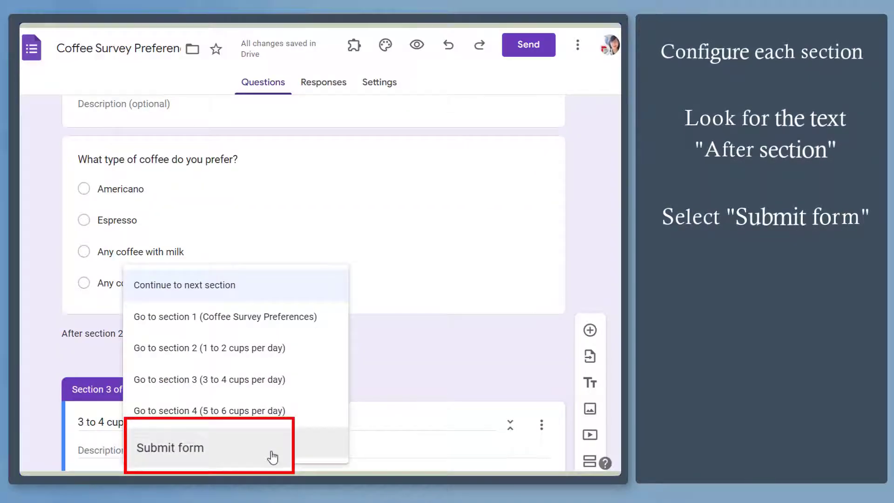
{"action": "left_click", "coordinate": [272, 457]}
{"action": "scroll", "coordinate": [312, 279], "scroll_direction": "down", "scroll_amount": 5}
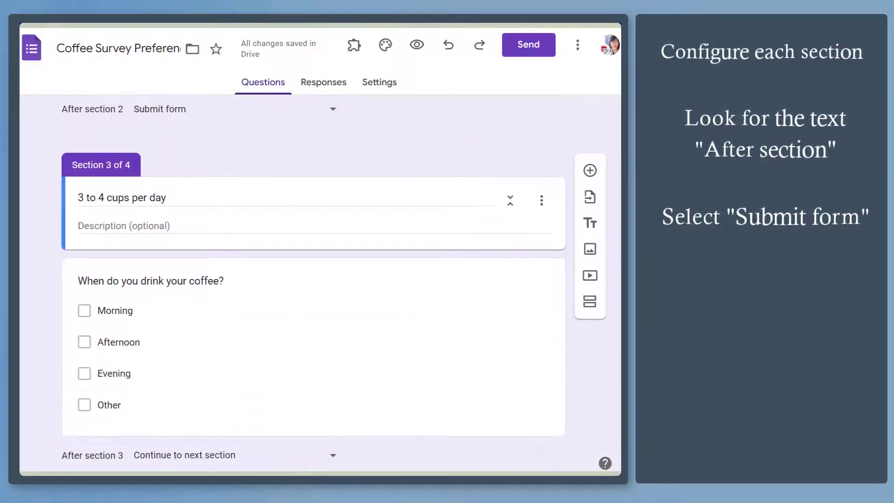
{"action": "left_click", "coordinate": [252, 435]}
{"action": "left_click", "coordinate": [259, 446]}
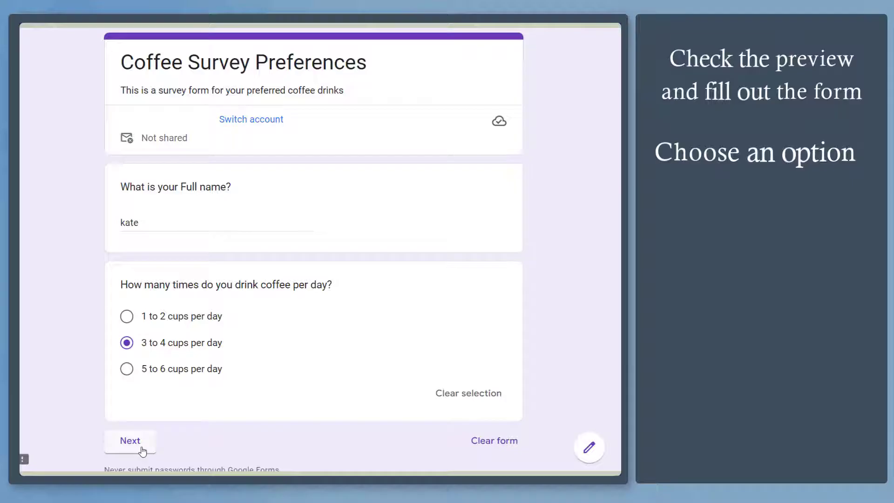
With 3 to 4 cups per day chosen in the preview, continue to its matching section
{"action": "left_click", "coordinate": [140, 448]}
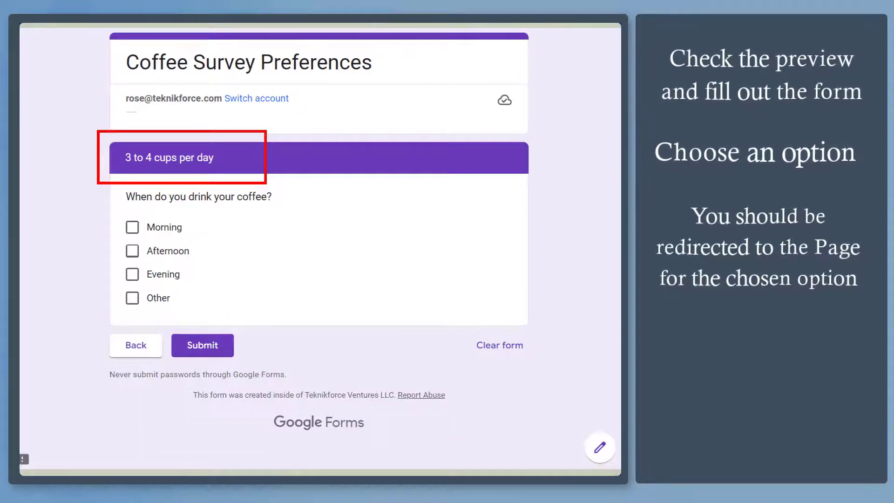